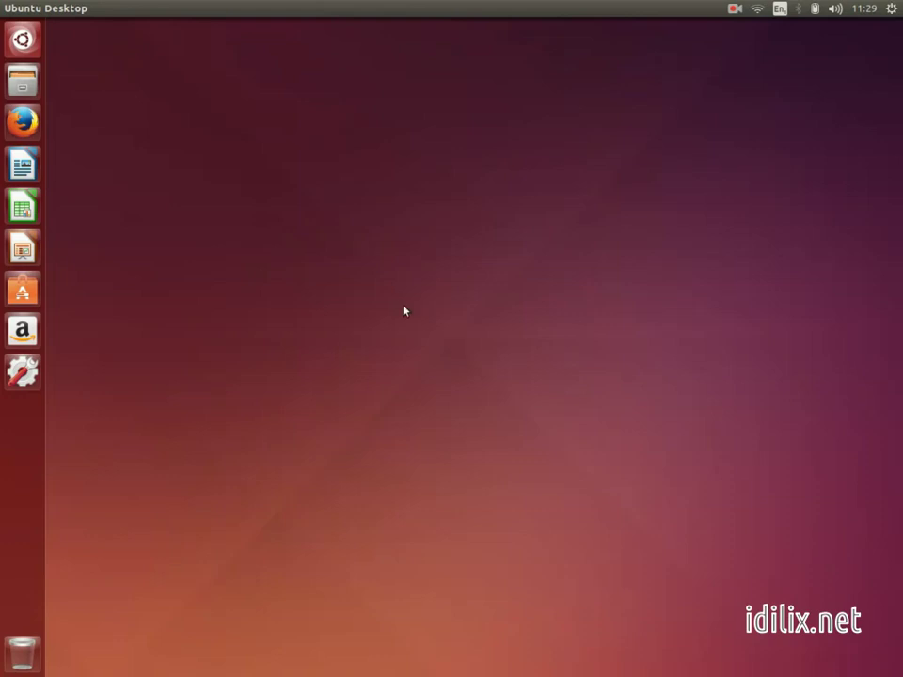
Launch Files, centre its window, open Pictures, and toggle list view back to icons
click(35, 83)
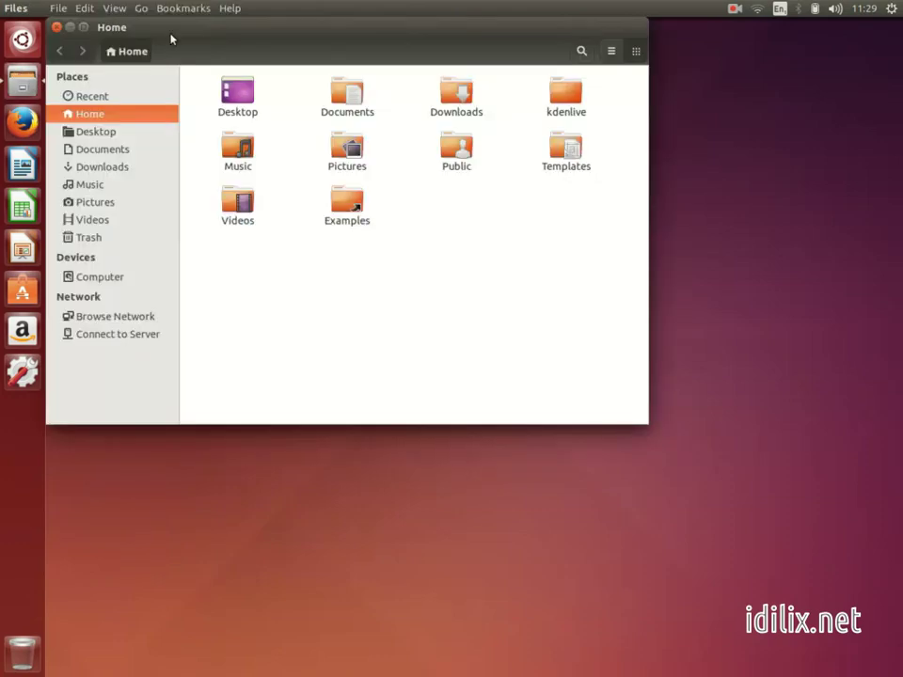
drag(171, 34, 356, 125)
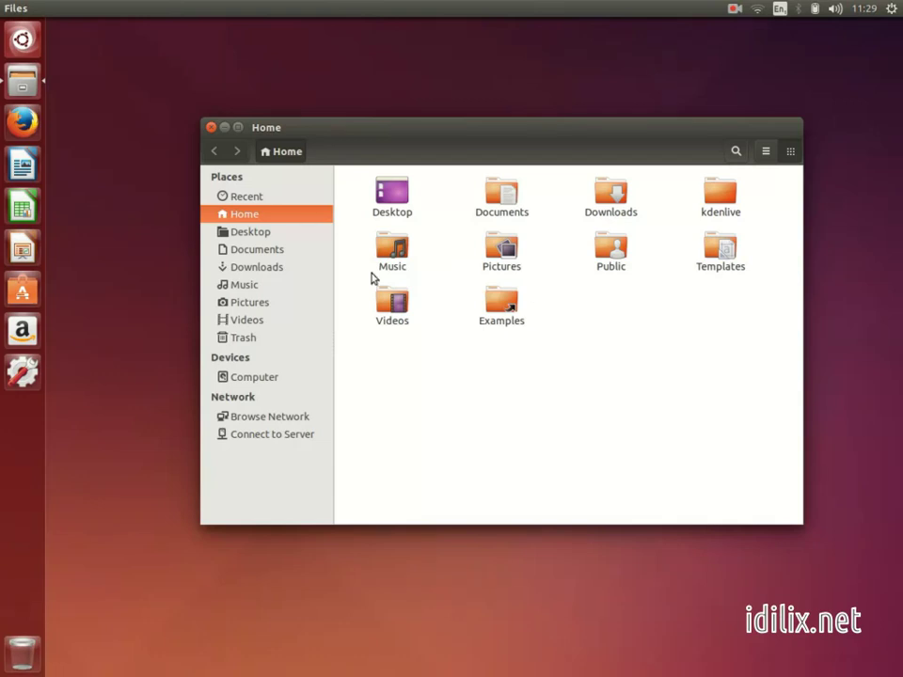
click(297, 304)
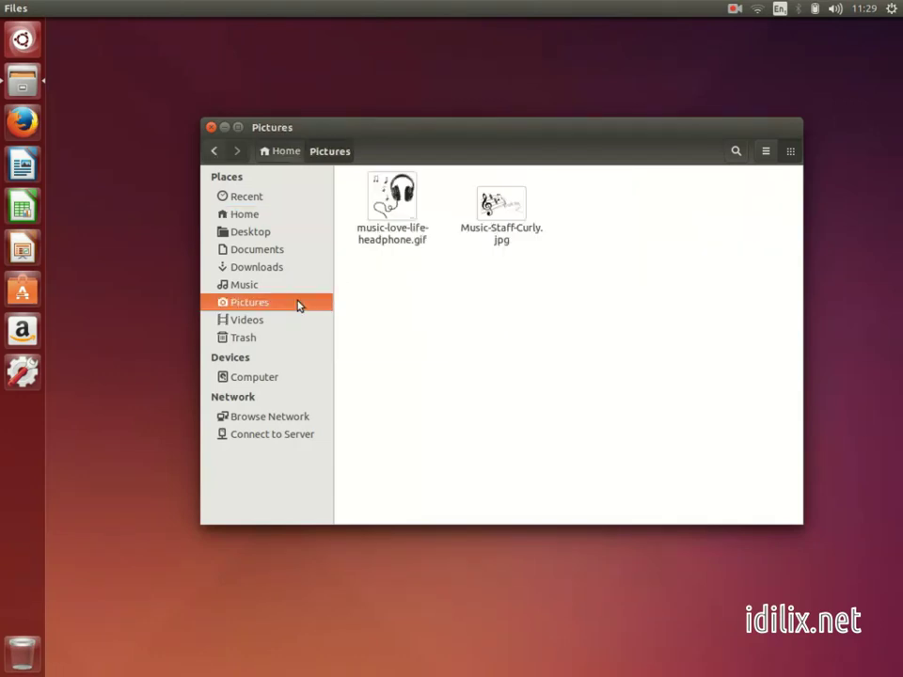
click(764, 155)
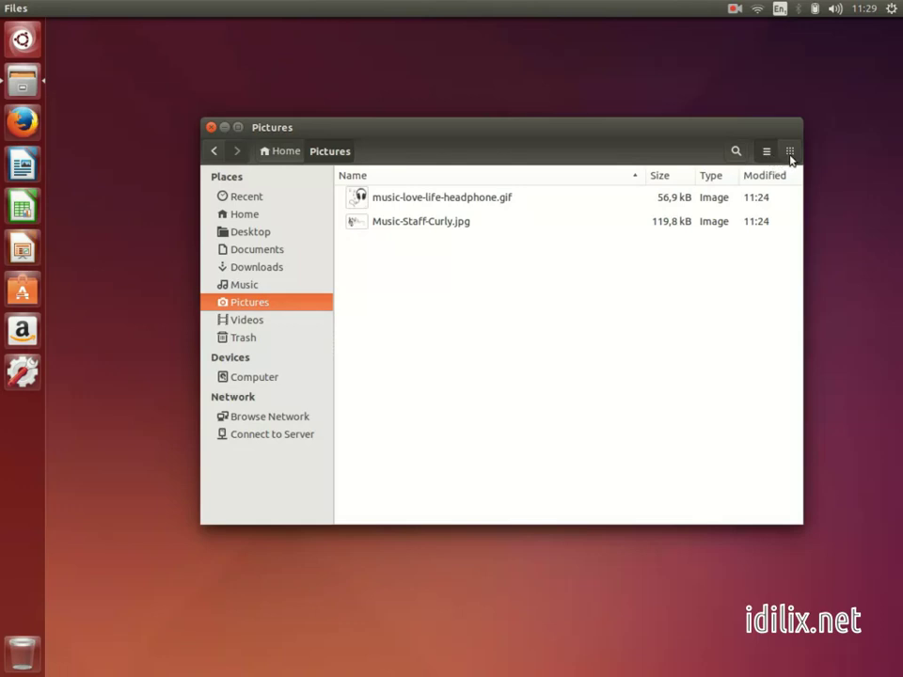
click(791, 155)
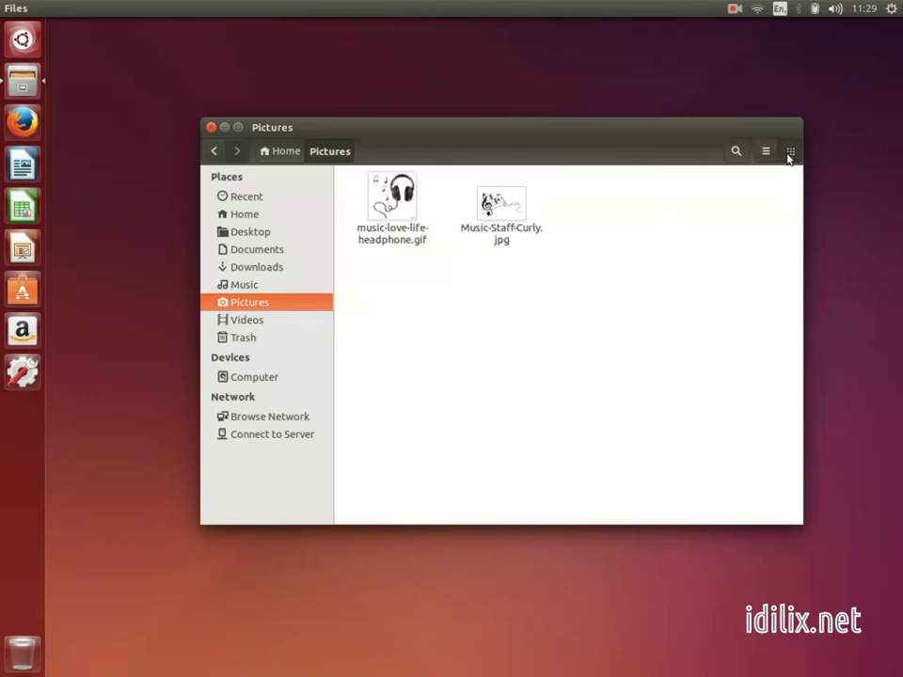
Search all files for 'music' with a File Type criterion set to Picture
click(737, 152)
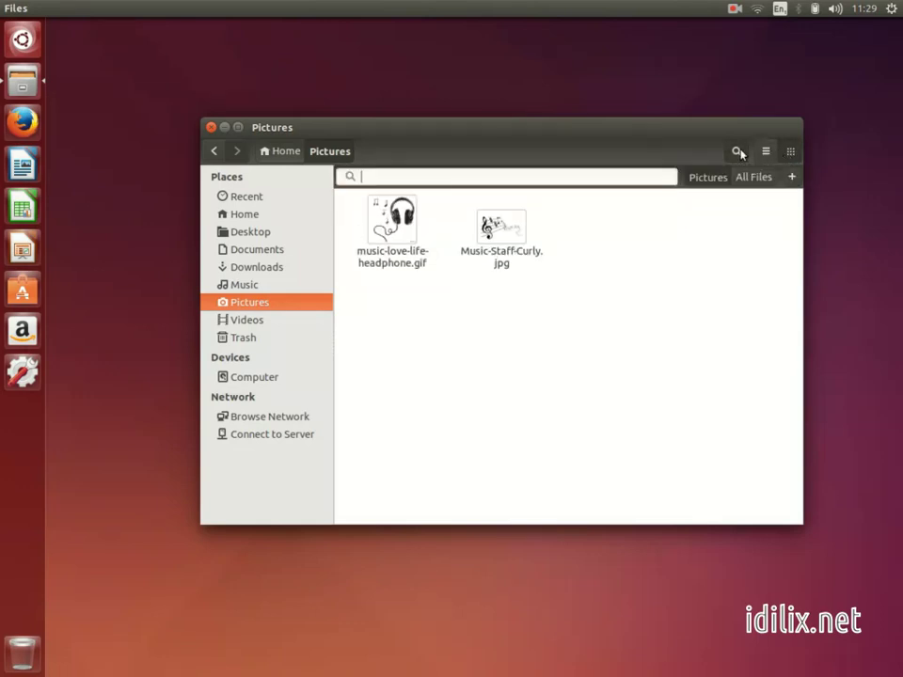
text(music)
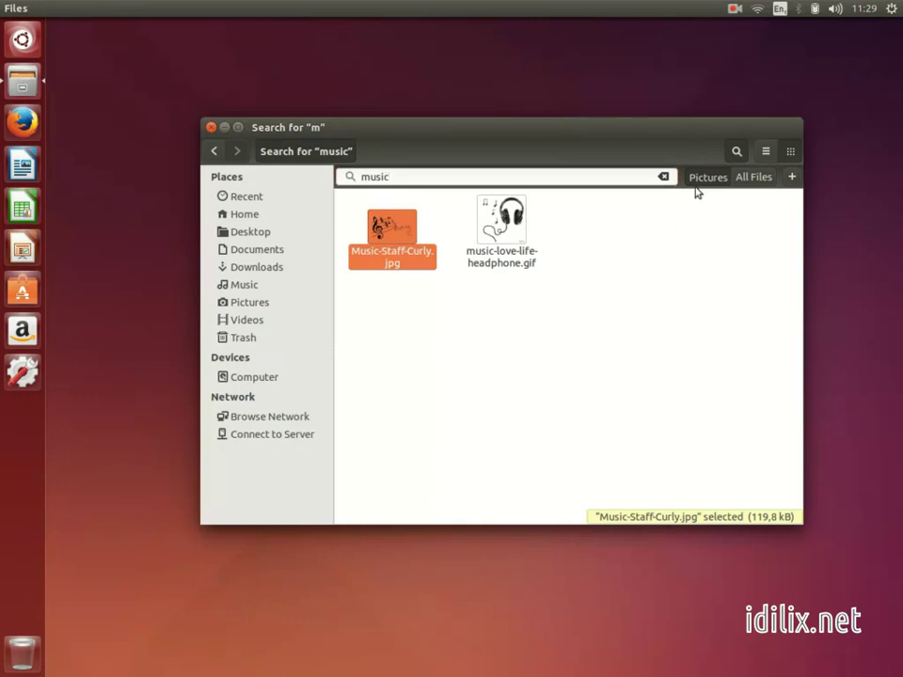
click(754, 178)
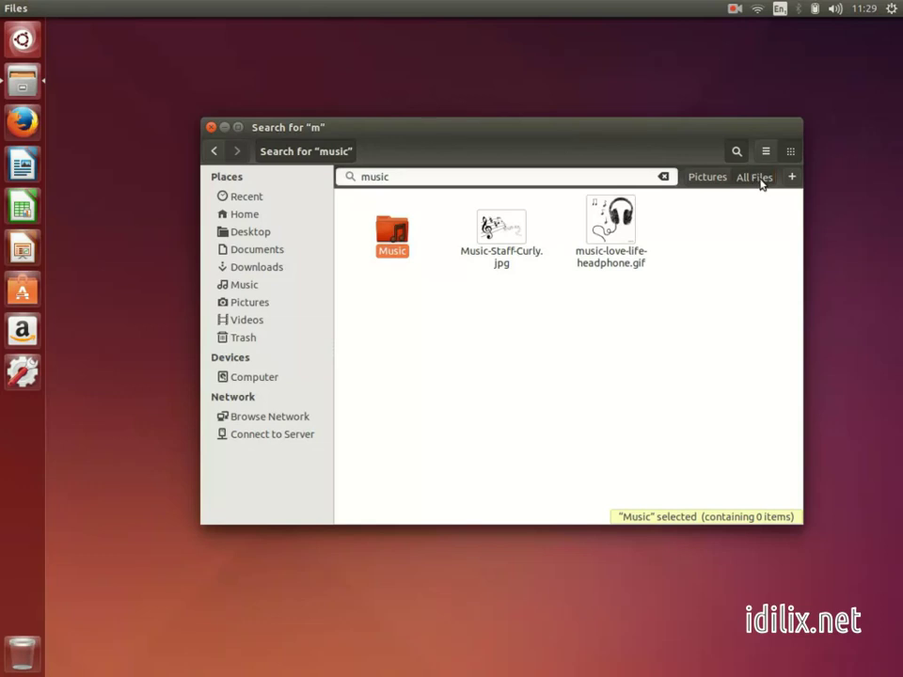
click(791, 178)
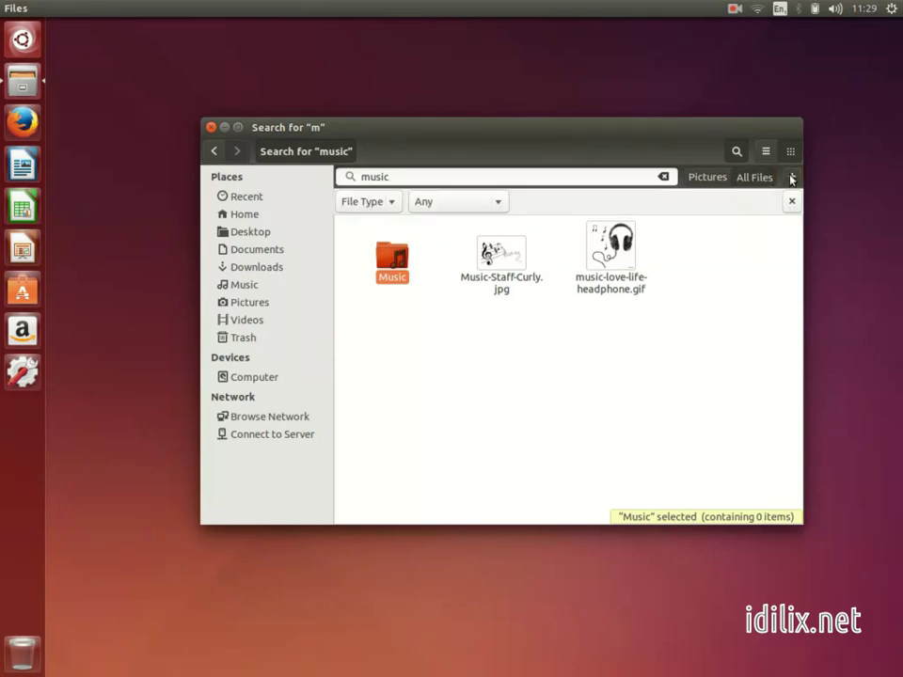
click(500, 201)
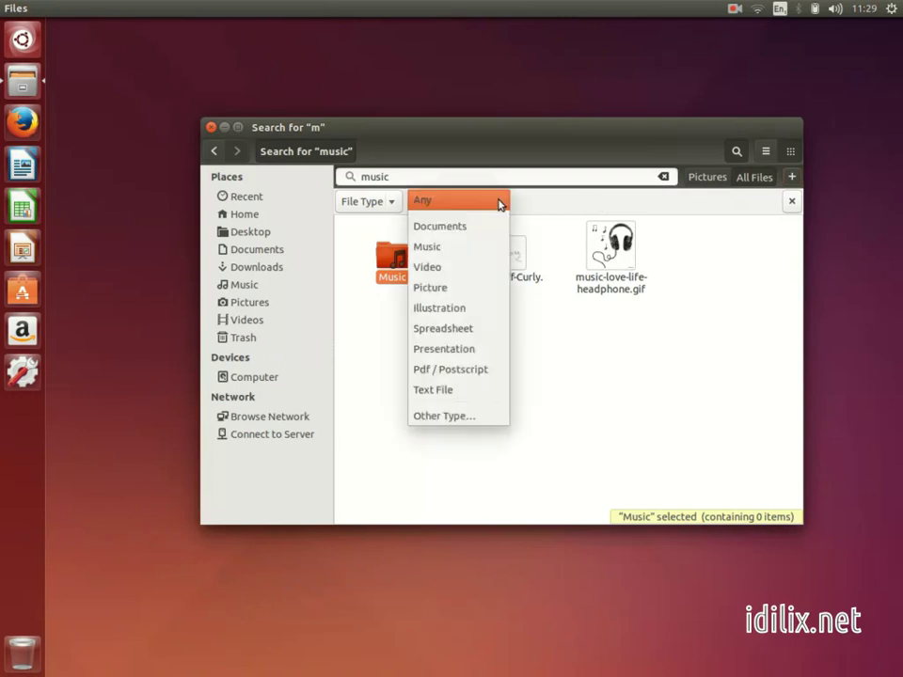
click(465, 285)
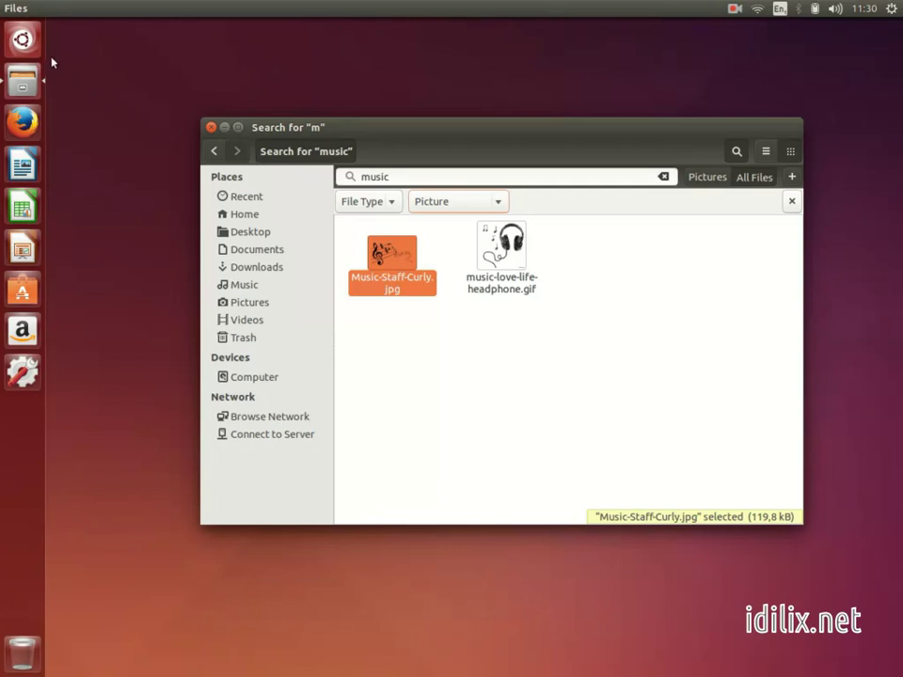
In the Dash Files lens, search 'music' filtered to Images in the 100KB size range
click(25, 40)
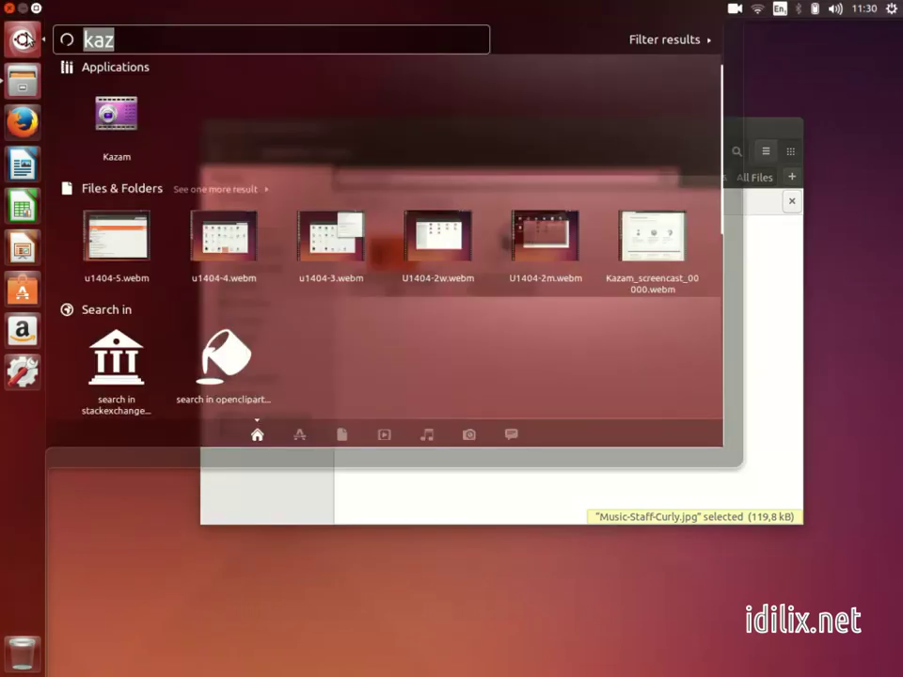
click(66, 42)
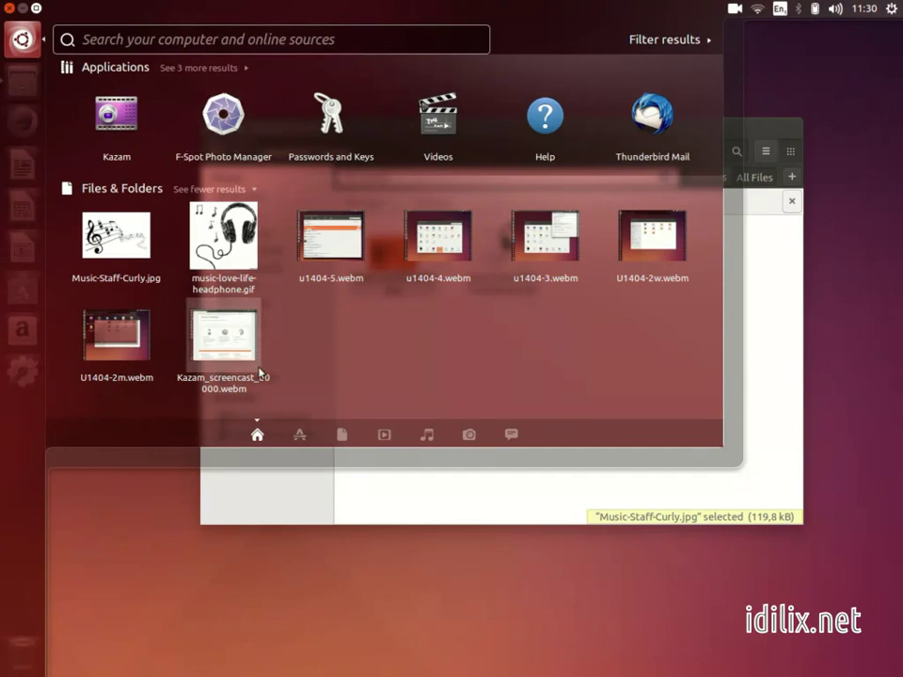
click(342, 435)
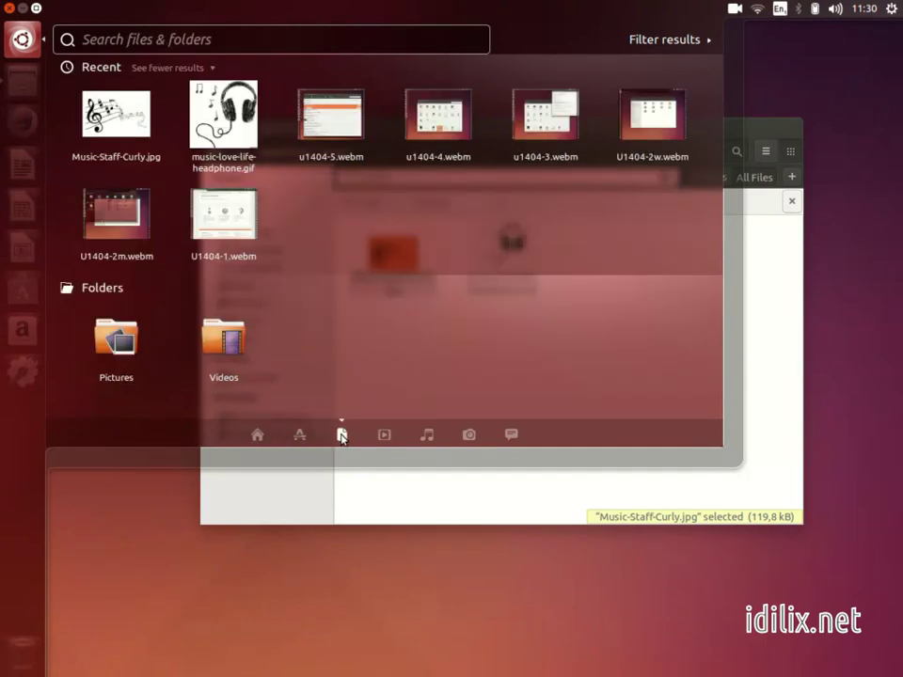
text(music)
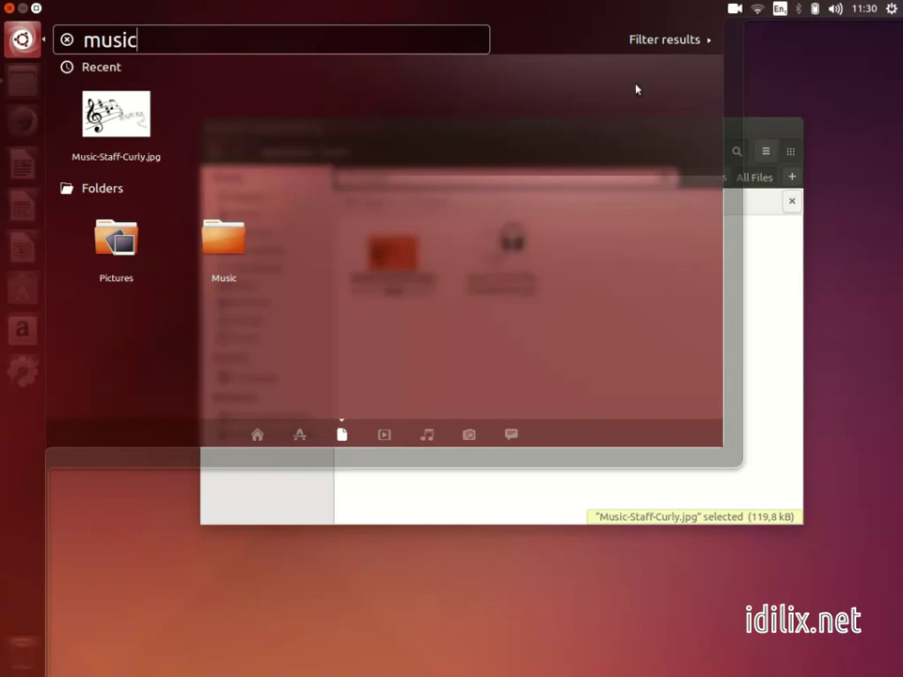
click(657, 41)
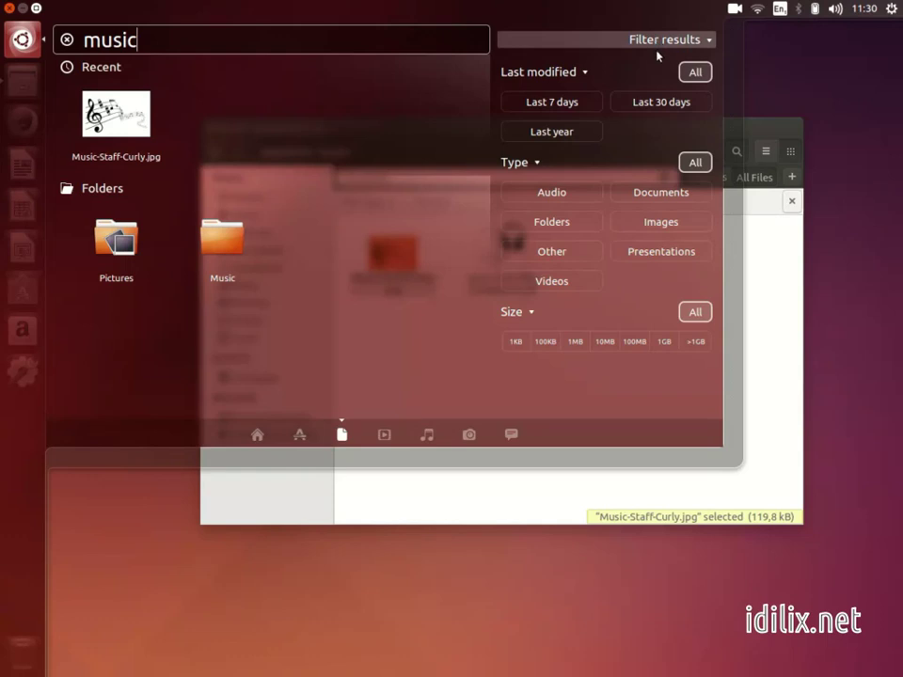
click(656, 225)
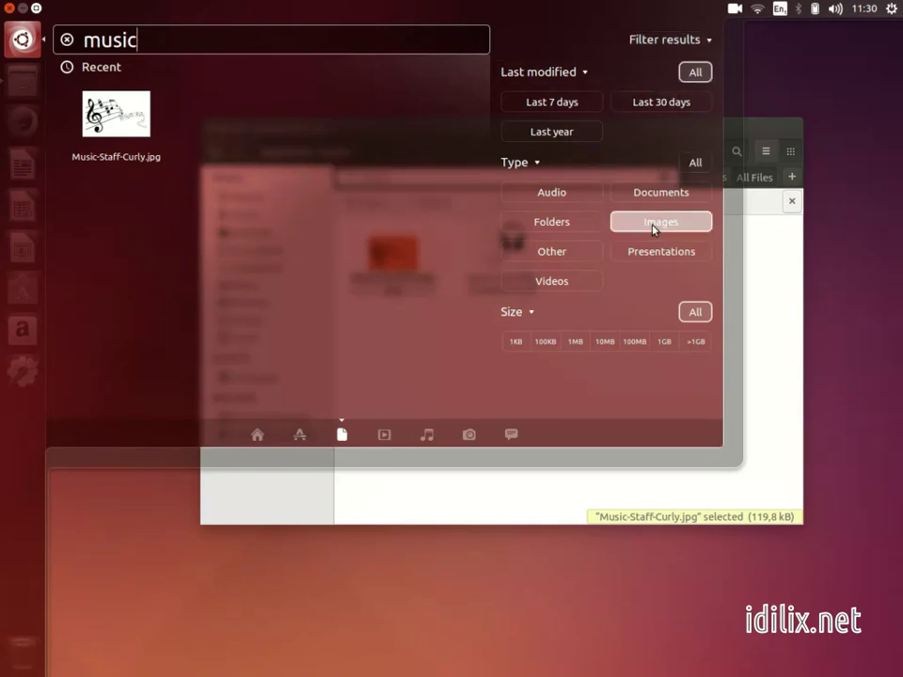
click(539, 344)
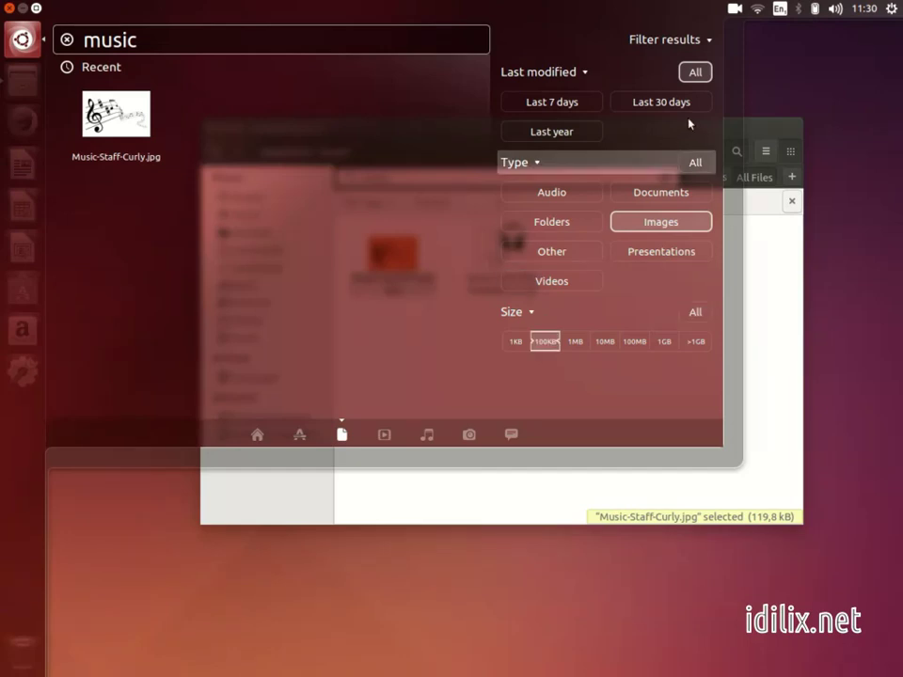
Browse every installed application in the Applications lens with the Dash fullscreen
key(super+a)
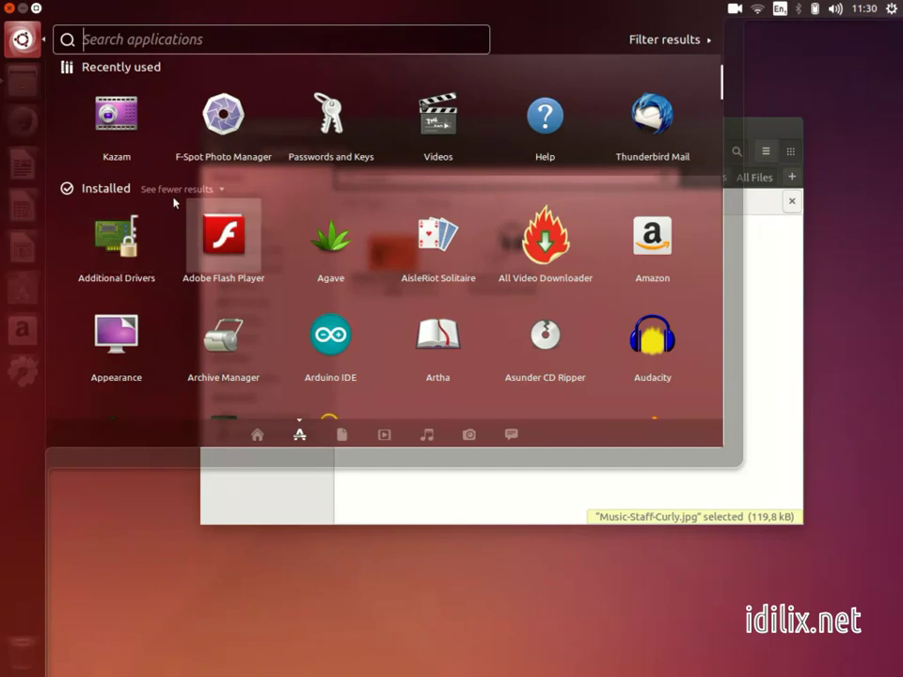
click(178, 188)
scroll(183, 195, down, 3)
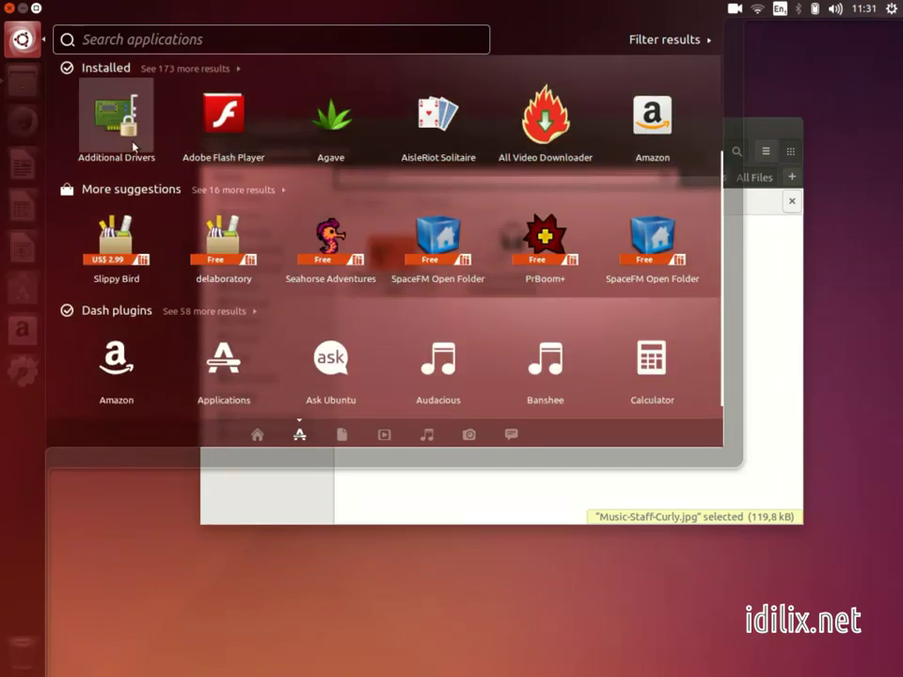
click(36, 9)
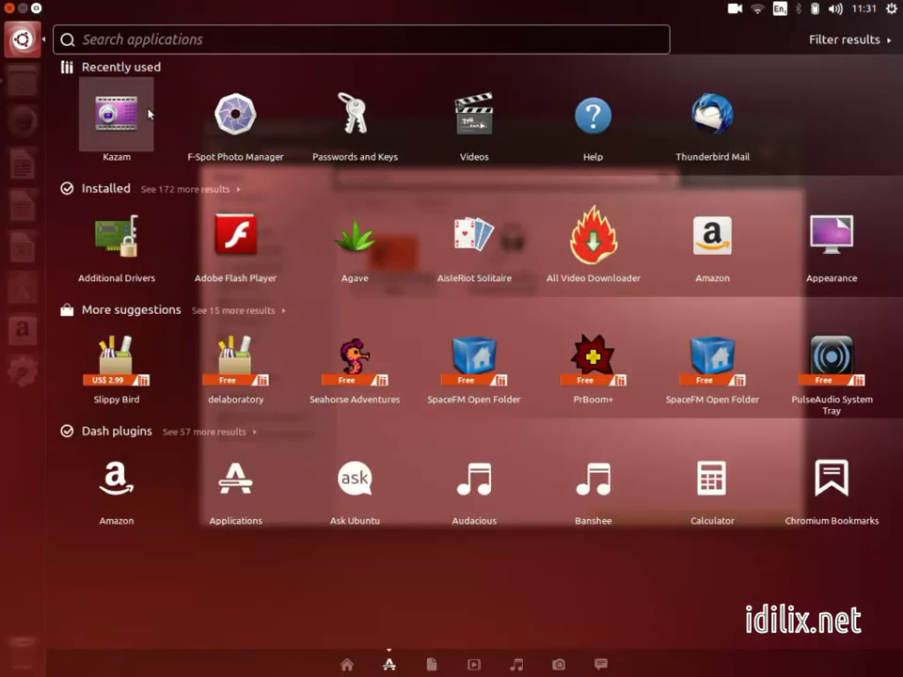
click(224, 190)
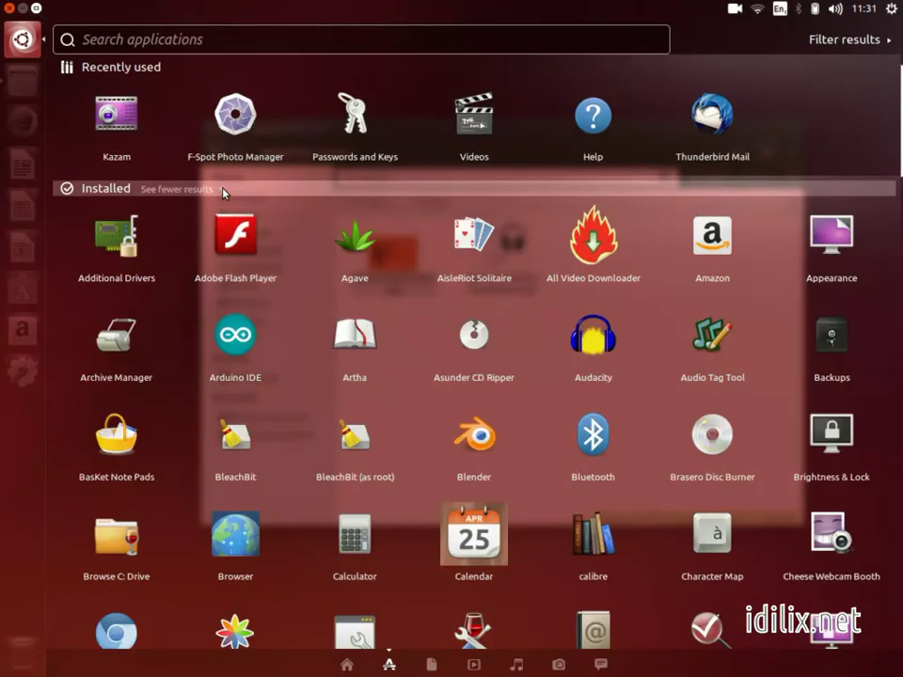
scroll(223, 194, down, 3)
scroll(226, 197, down, 3)
scroll(212, 183, down, 2)
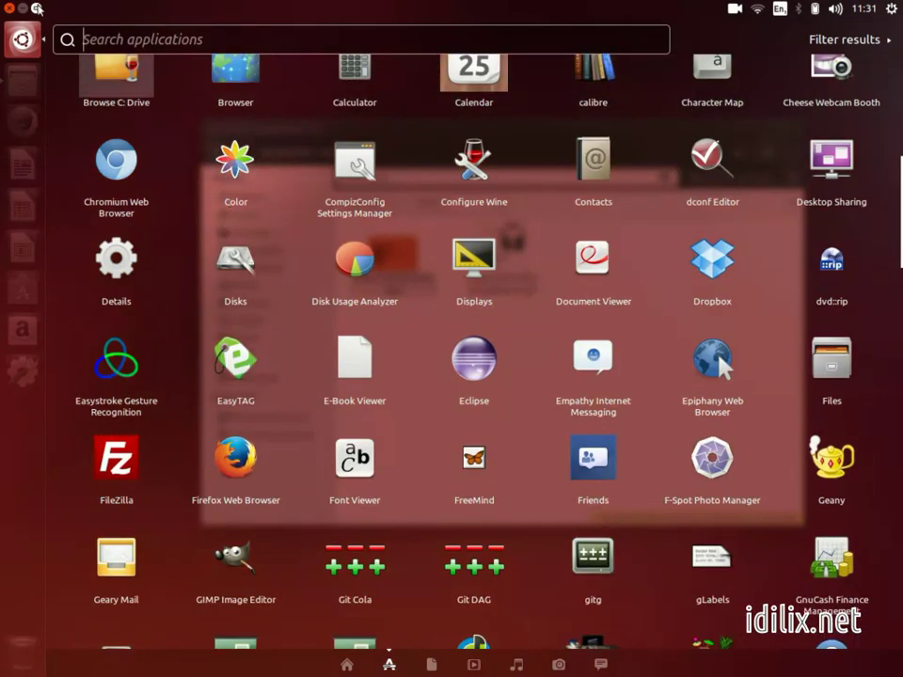
Restore the compact Dash and return to the Home lens results
click(36, 9)
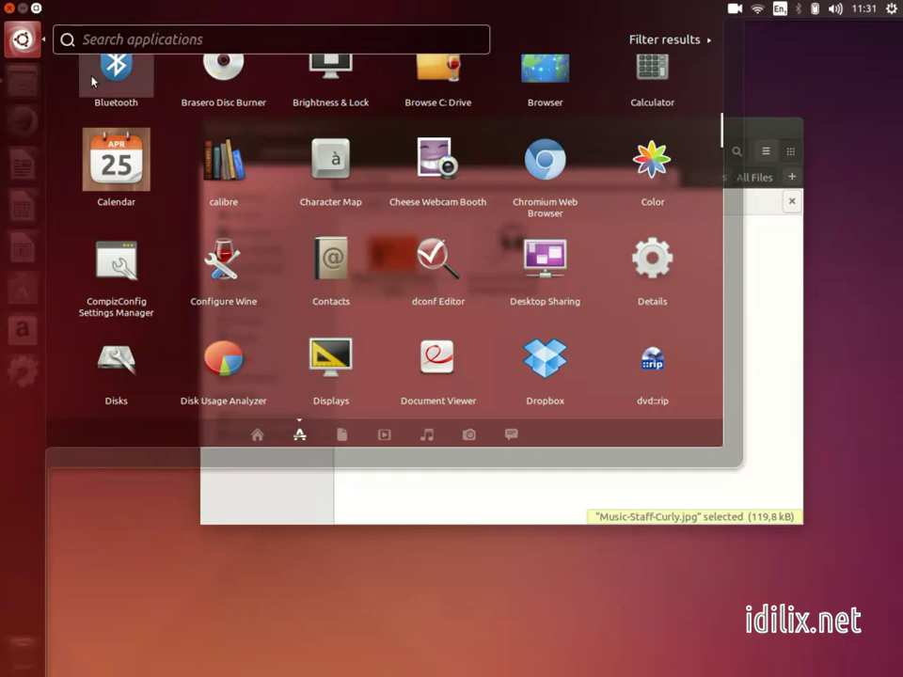
scroll(156, 131, down, 2)
scroll(156, 132, up, 3)
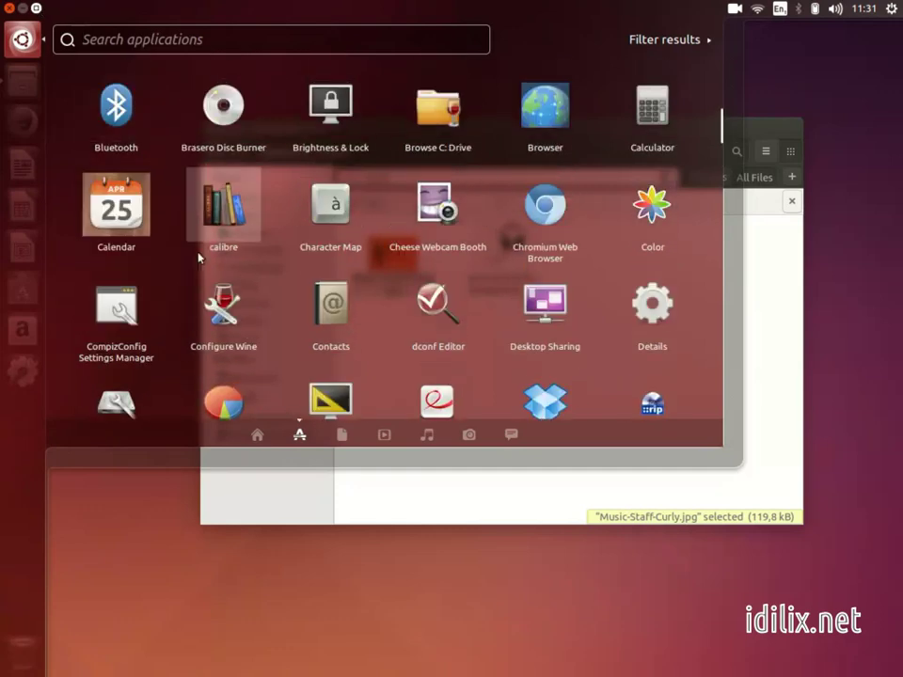
click(260, 436)
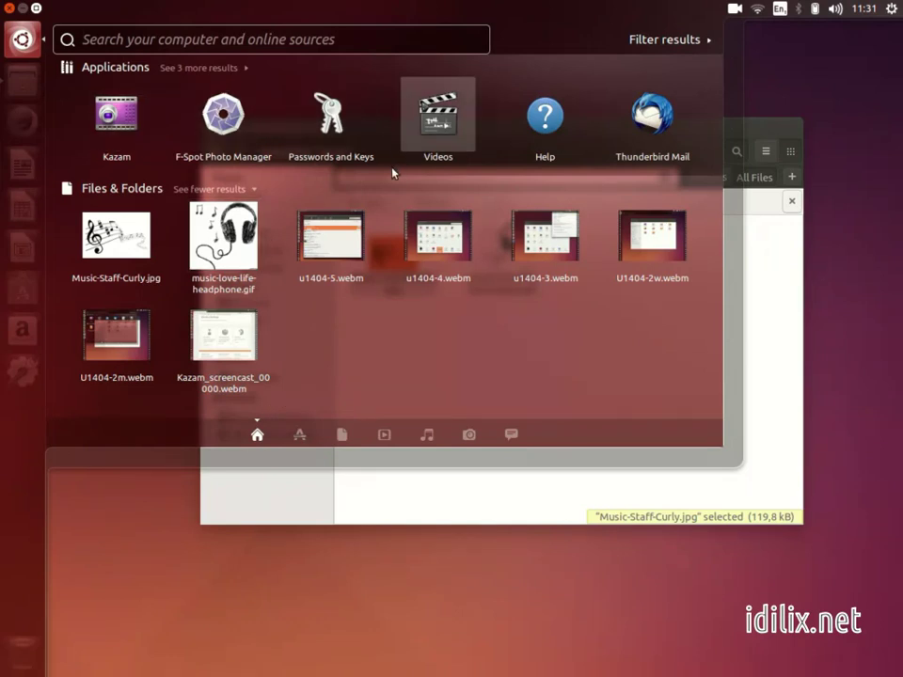
Close the Dash, clear the 'music' search text, and deselect Music-Staff-Curly.jpg
click(9, 9)
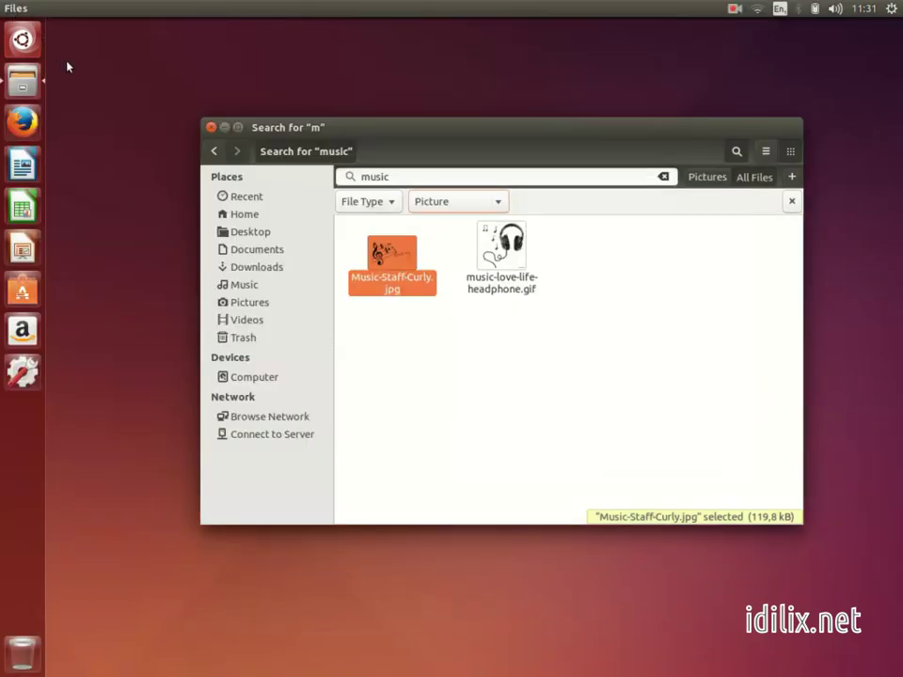
click(662, 177)
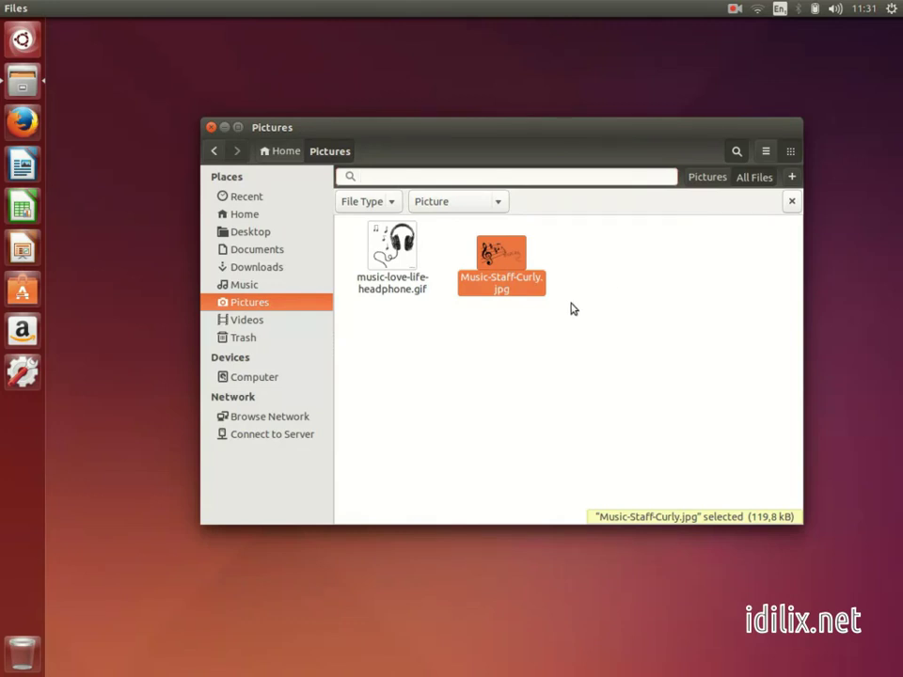
click(526, 364)
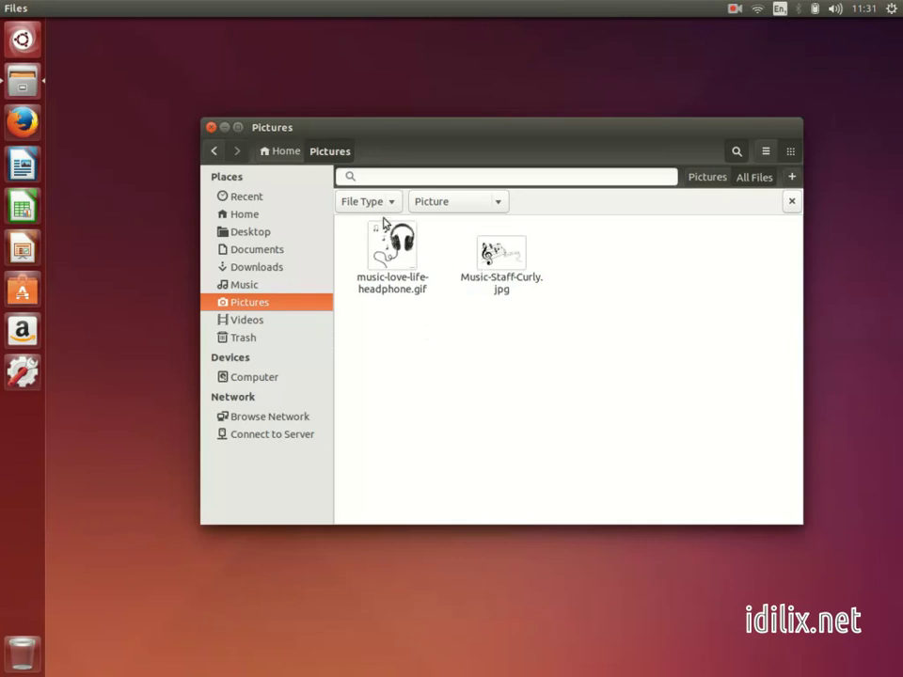
Dismiss the View menu, then run the HUD's 'list' command to show Pictures as a list
click(111, 8)
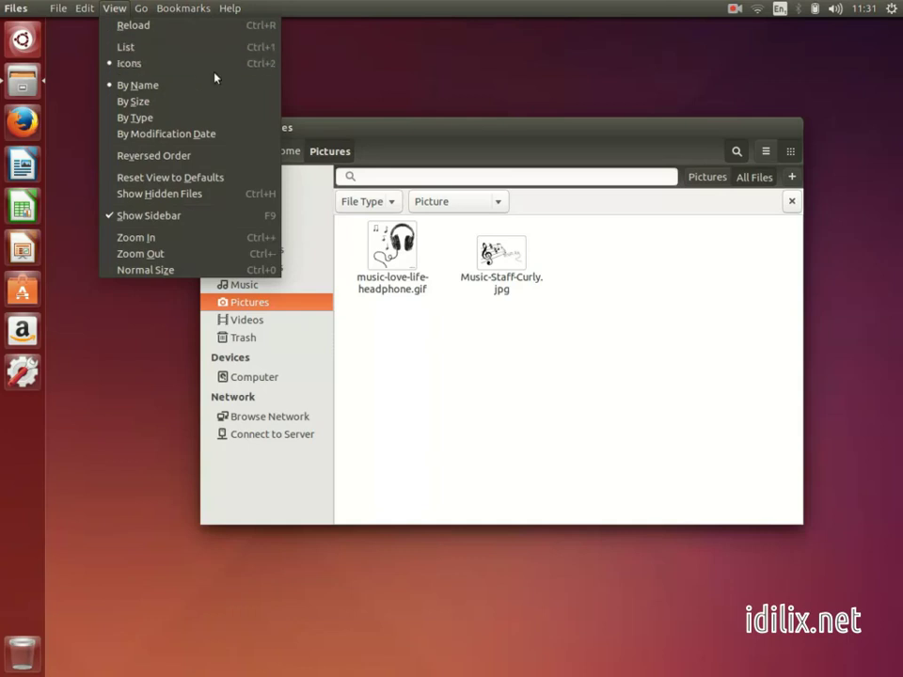
click(524, 425)
key(alt)
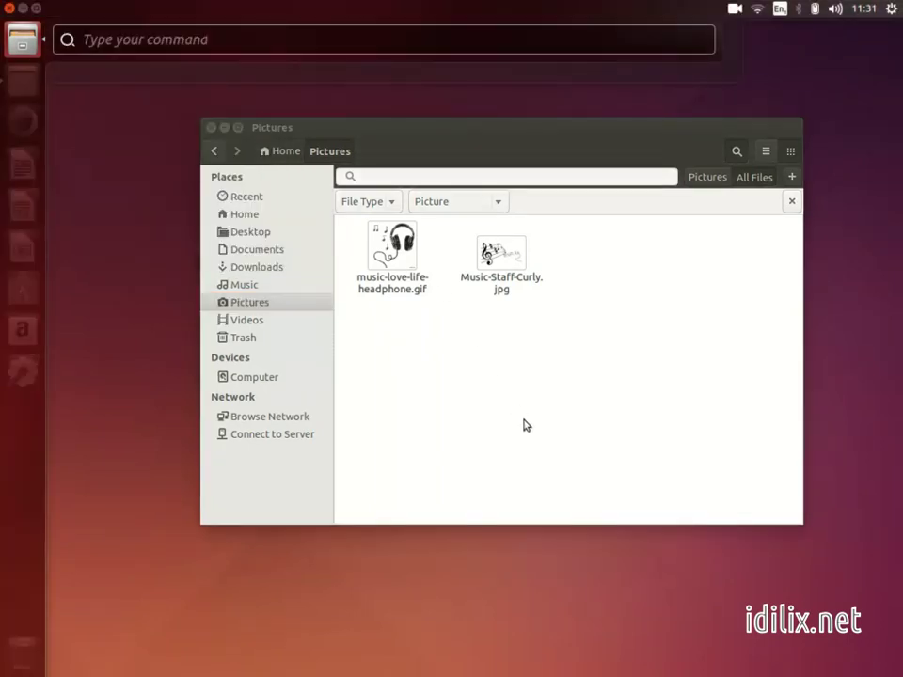
text(lis)
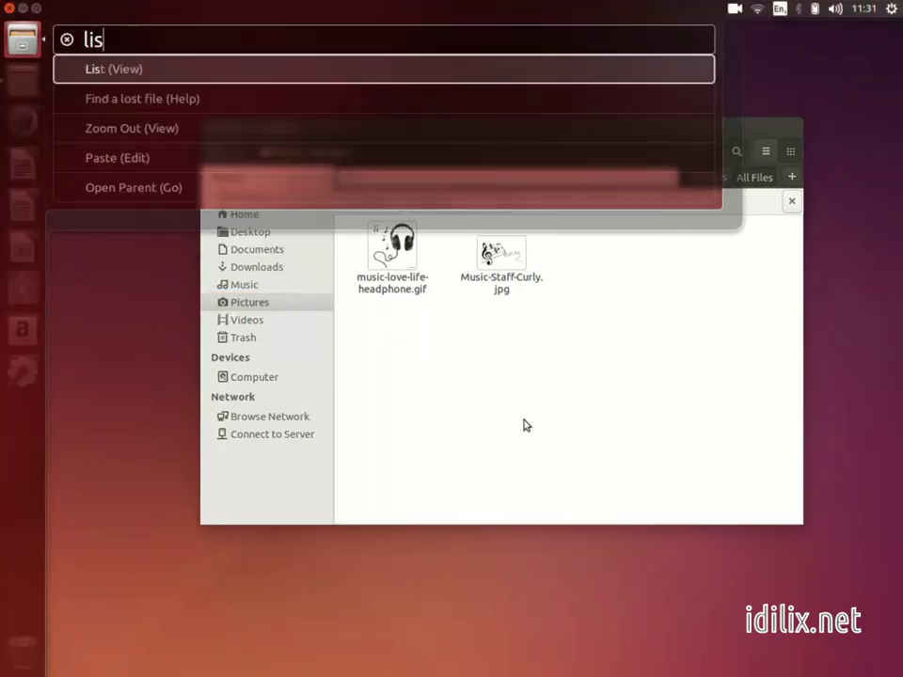
text(t)
key(Down)
key(Up)
key(Down)
key(Down)
key(Up)
key(Up)
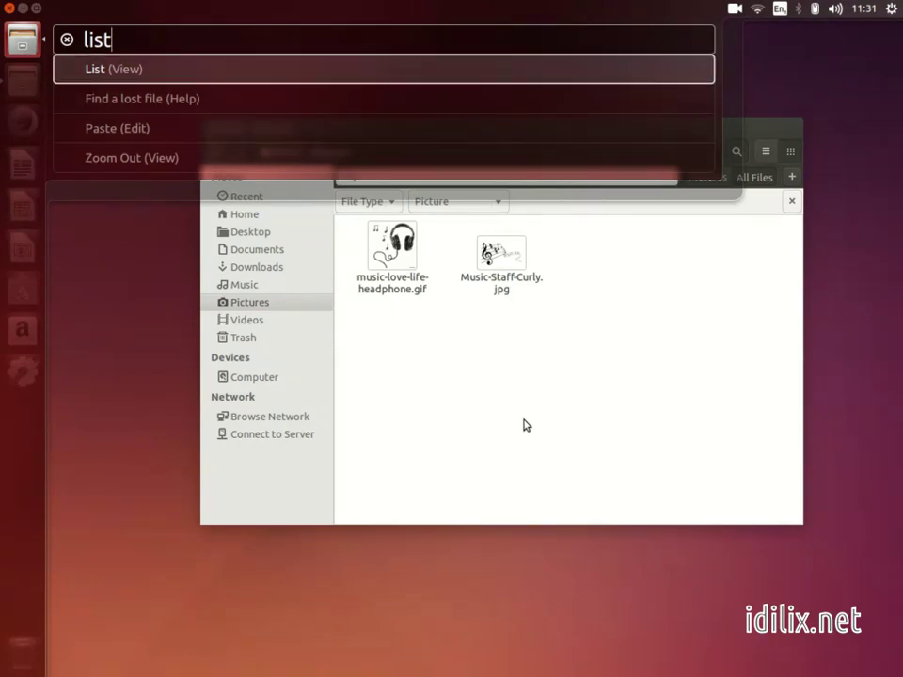
key(Return)
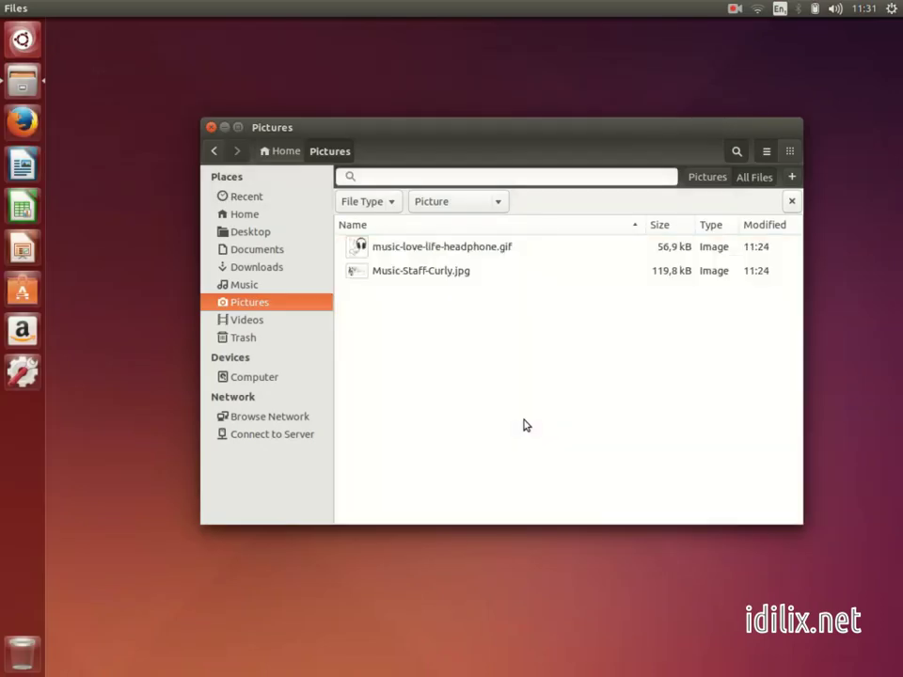